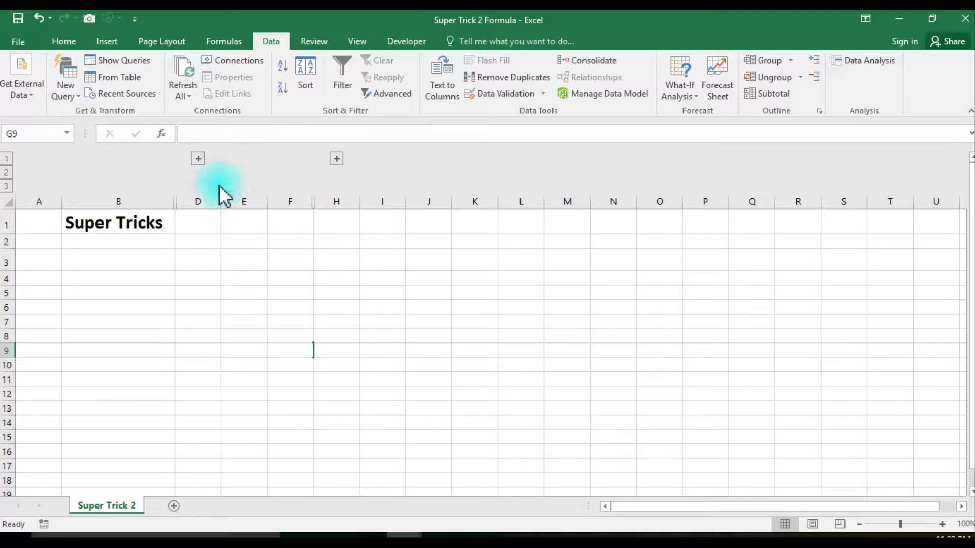
# Step: Expand the grouped columns so the 'Formula [Ctrl + A]' note in column C shows
pyautogui.click(196, 161)
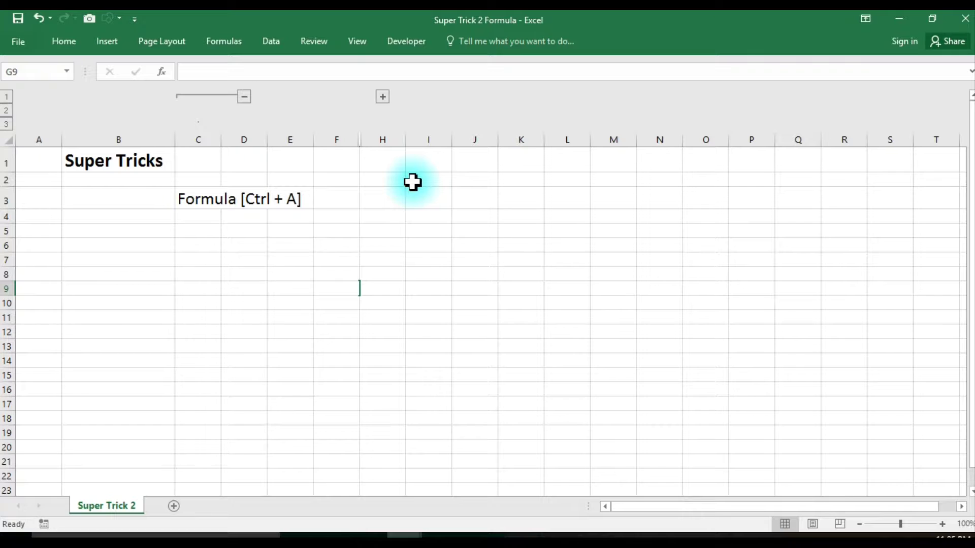
# Step: Unhide column G's values 32, 45, 67, 56, then start and cancel a =sum entry in G9
pyautogui.click(383, 97)
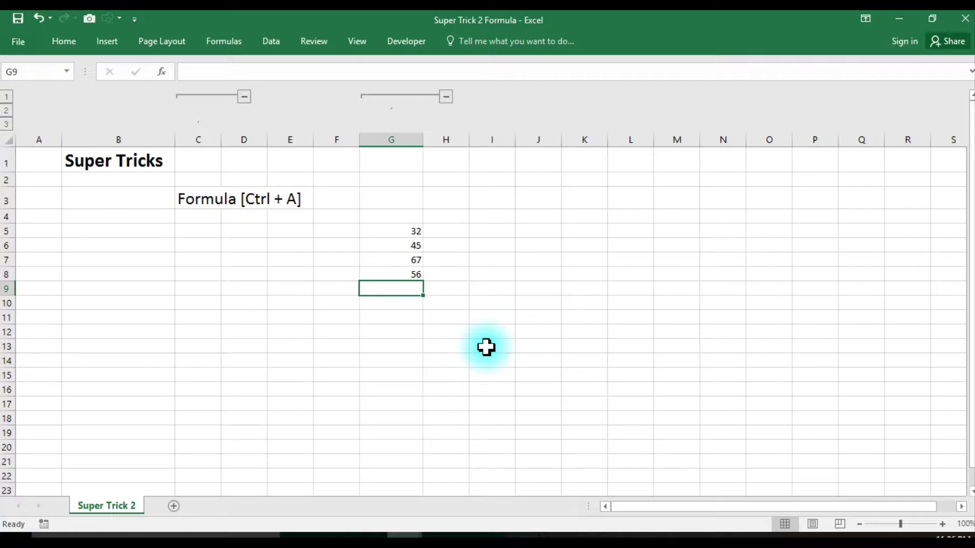
pyautogui.write('=')
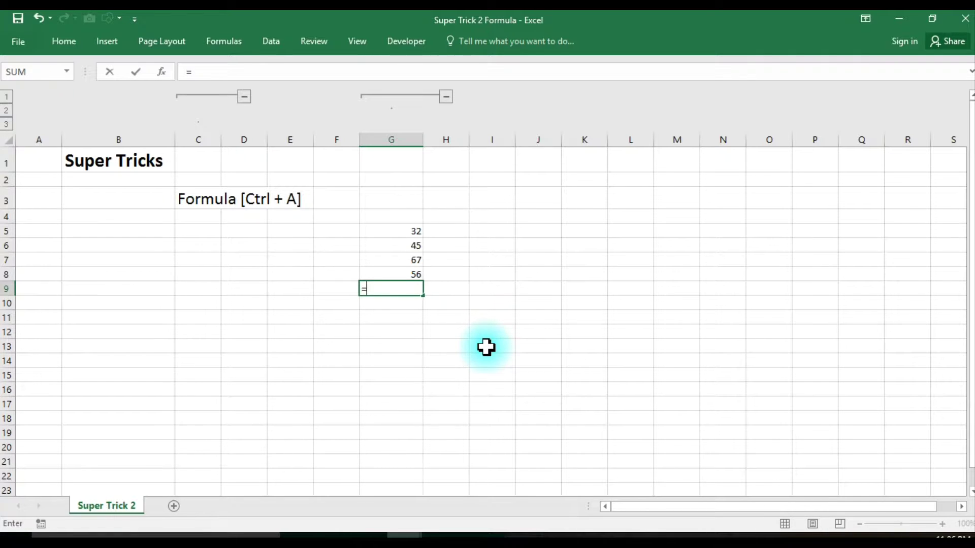
pyautogui.write('s')
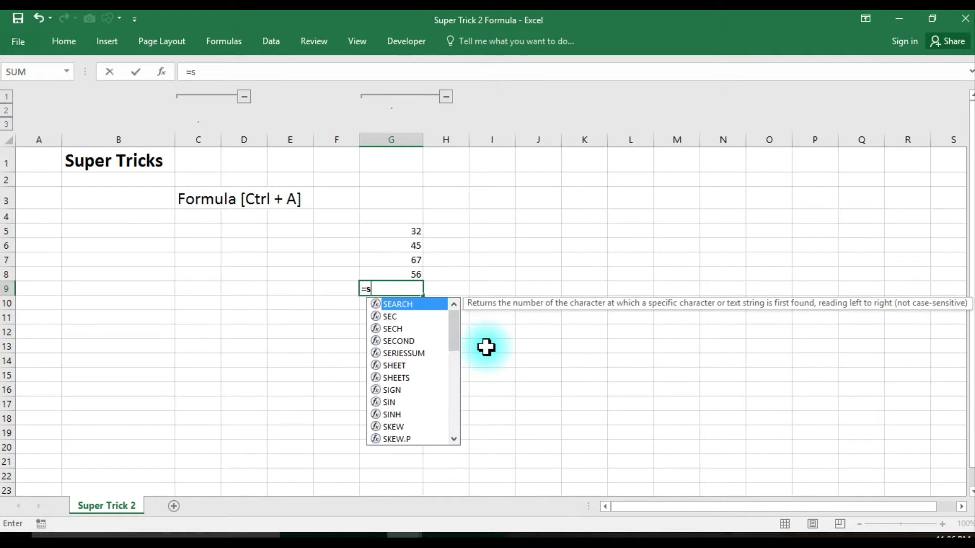
pyautogui.write('u')
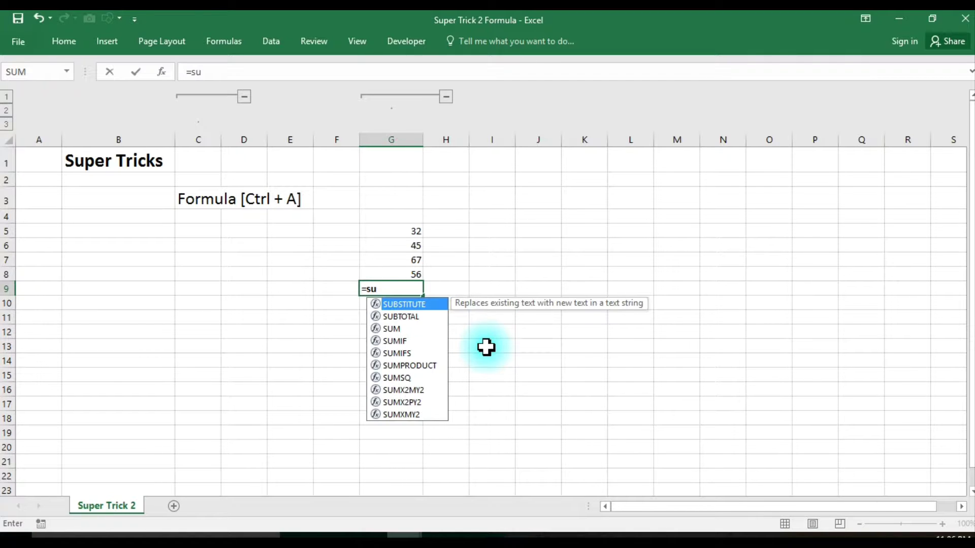
pyautogui.write('m')
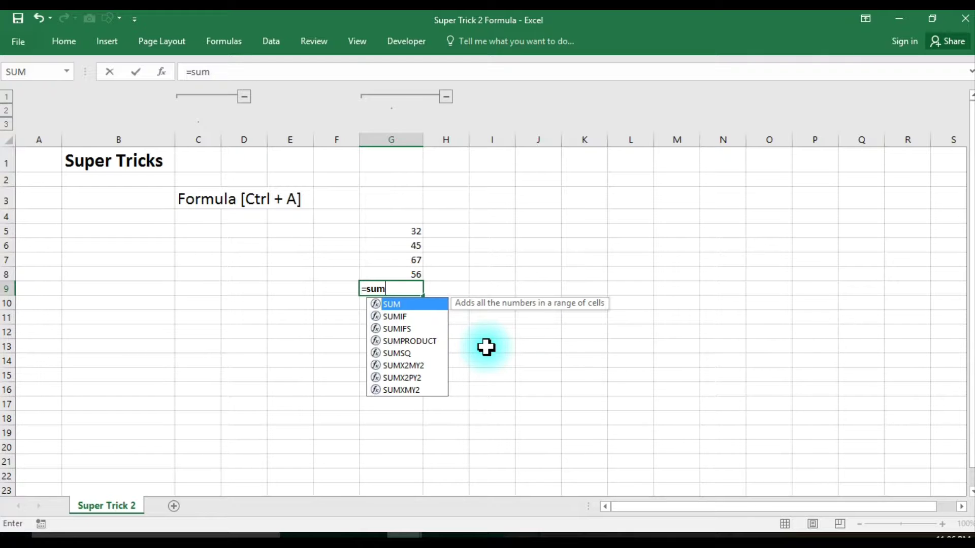
pyautogui.press('Tab')
pyautogui.press('Escape')
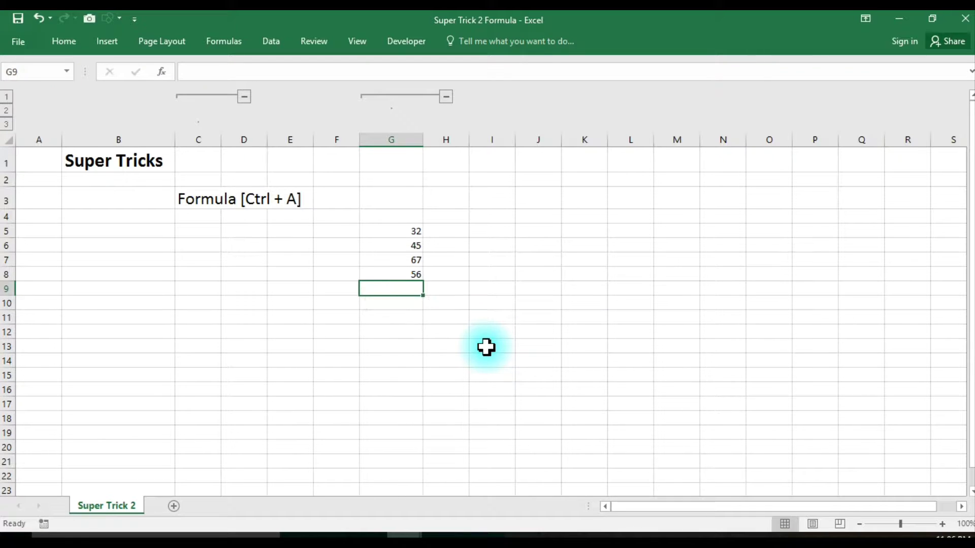
pyautogui.click(165, 76)
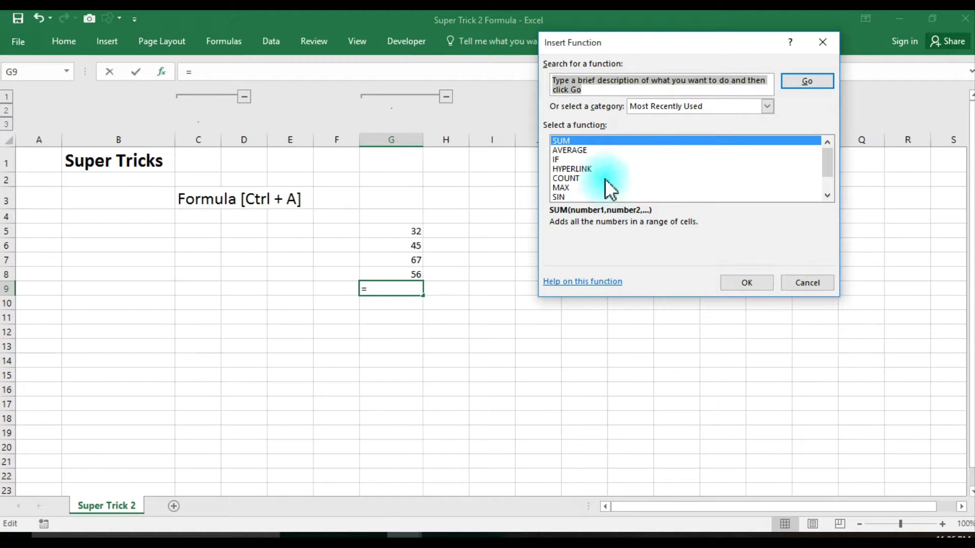
pyautogui.click(758, 284)
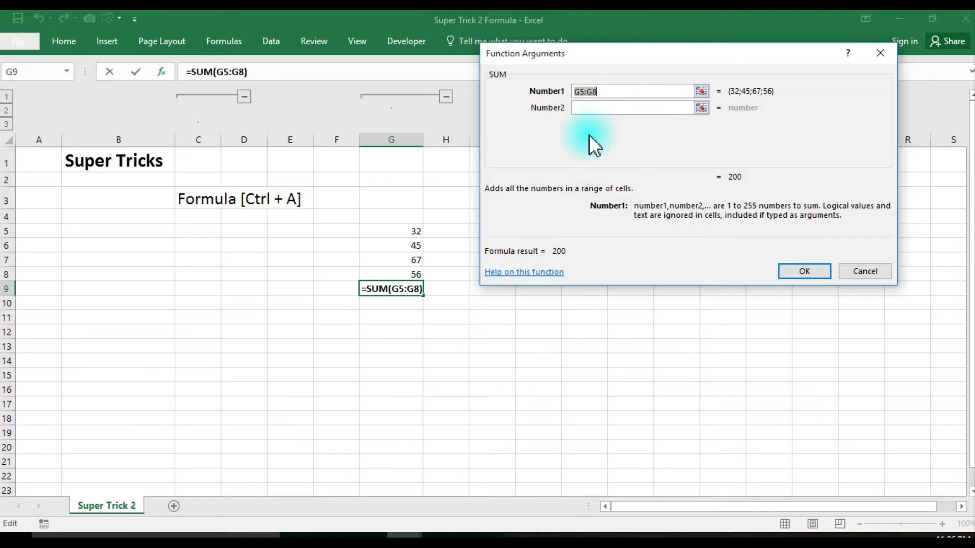
pyautogui.click(866, 272)
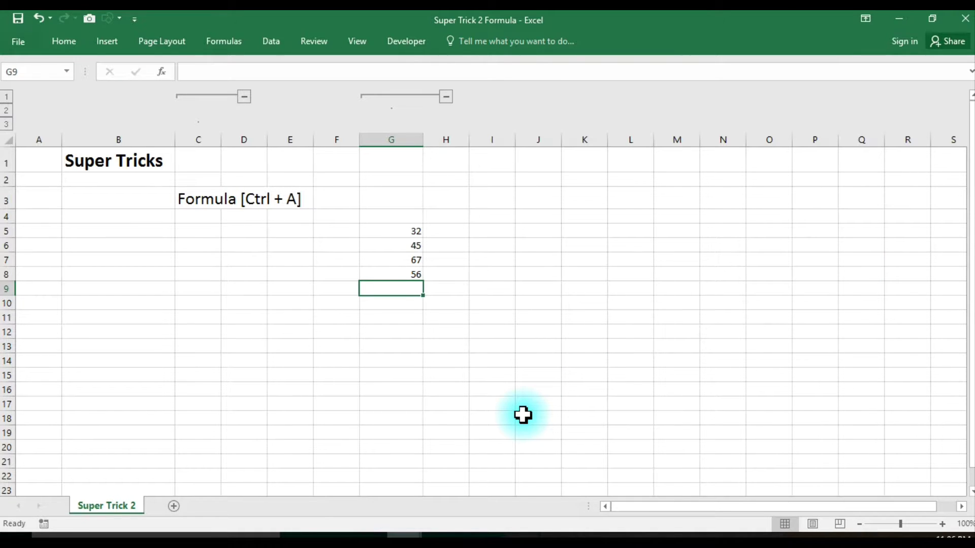
pyautogui.write('=')
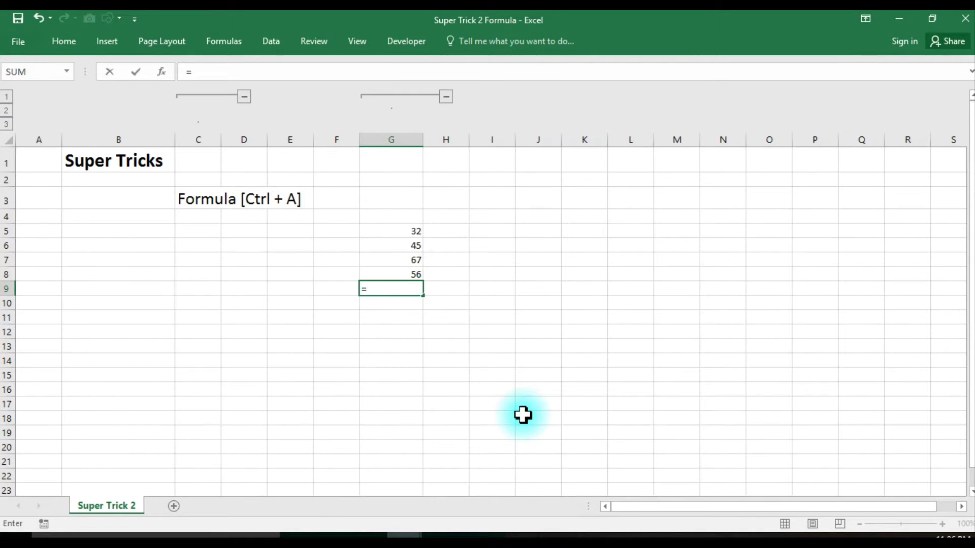
pyautogui.write('sum')
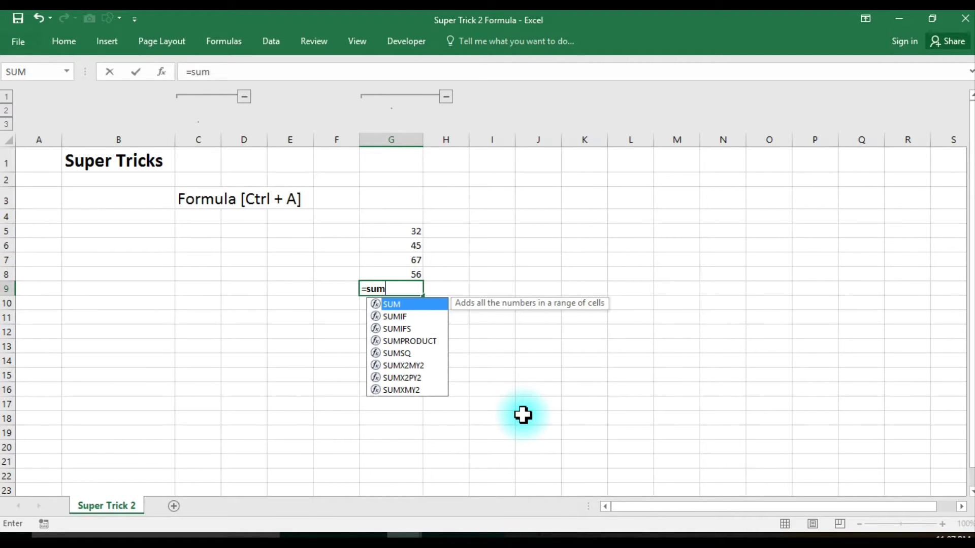
pyautogui.hotkey('ctrl', 'a')
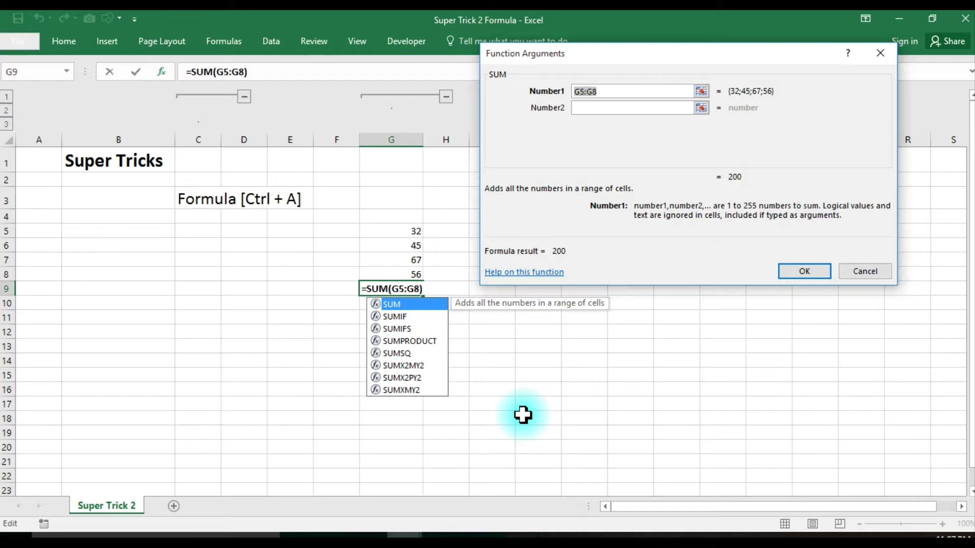
pyautogui.press('Escape')
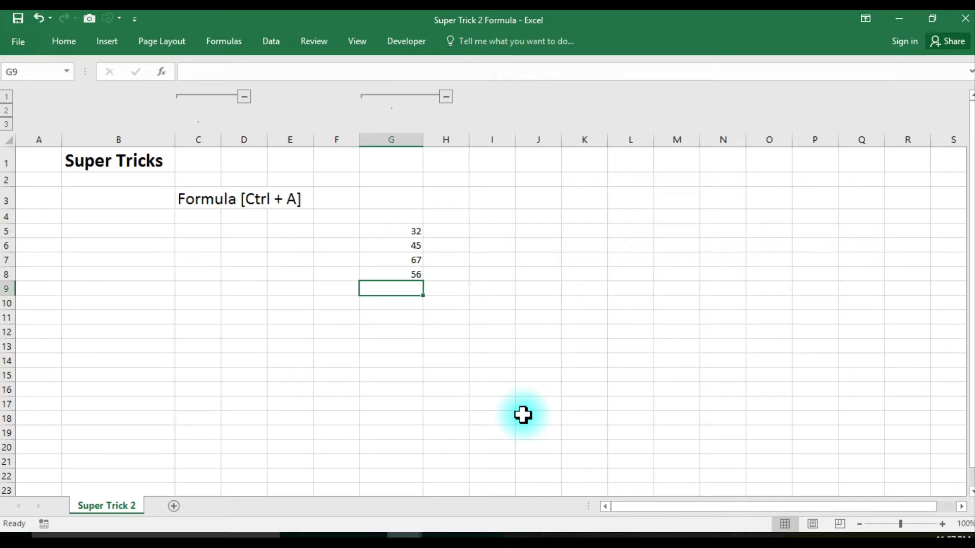
pyautogui.write('=vl')
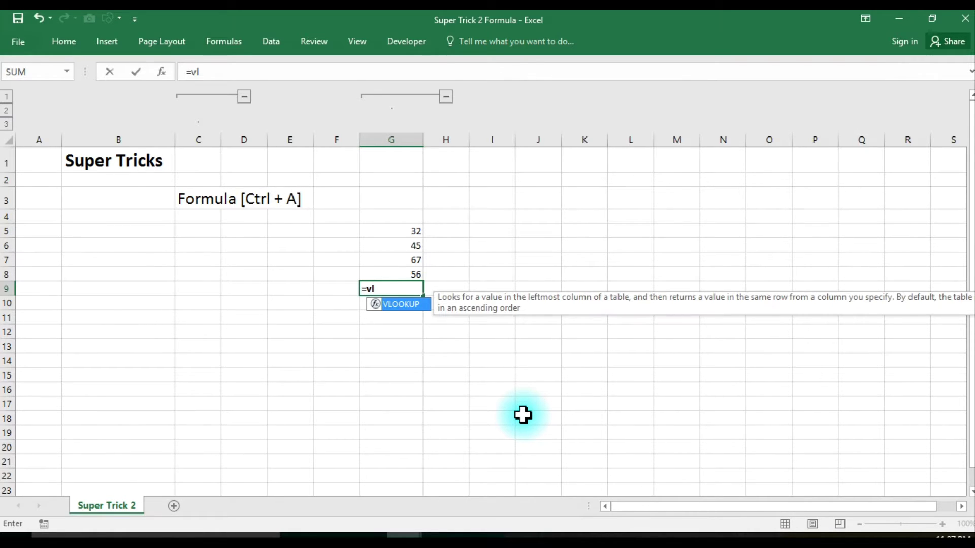
pyautogui.press('Tab')
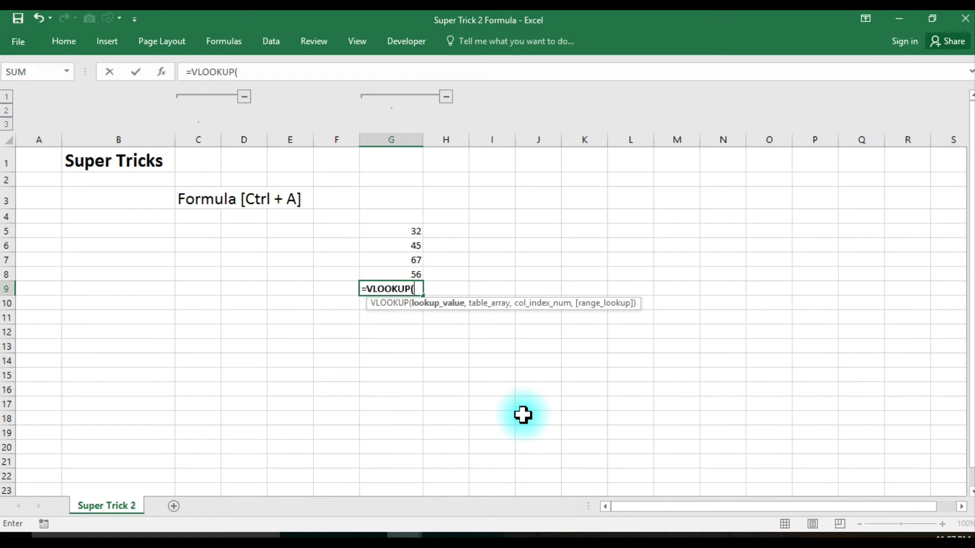
pyautogui.hotkey('ctrl', 'a')
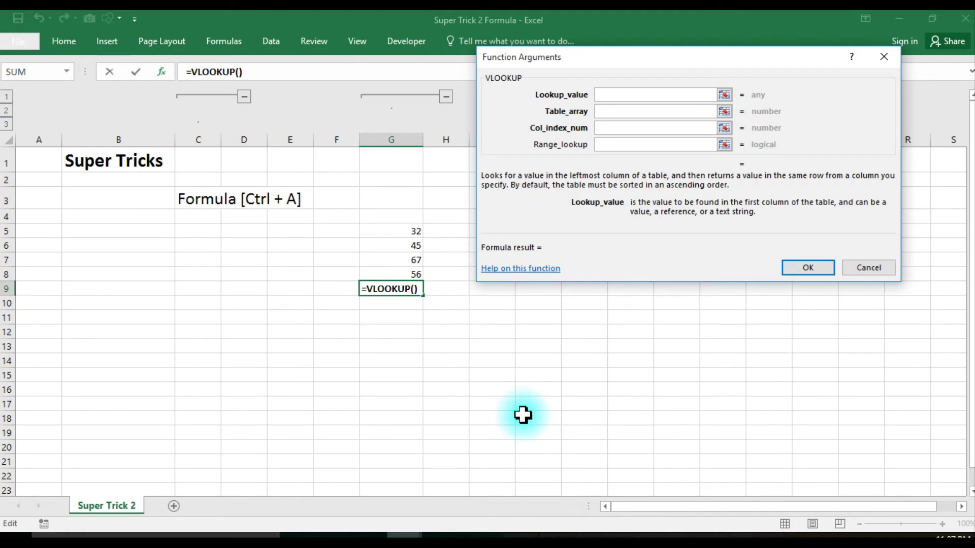
pyautogui.press('Escape')
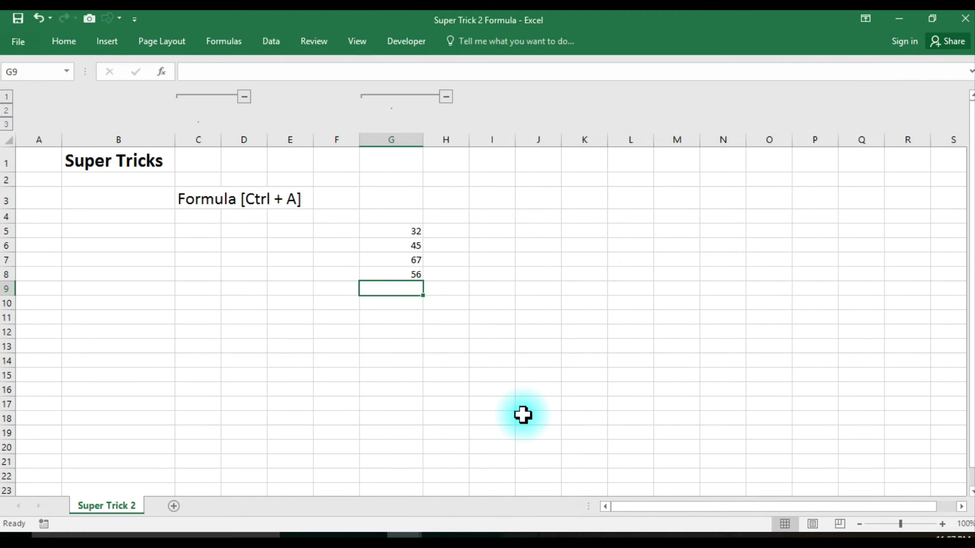